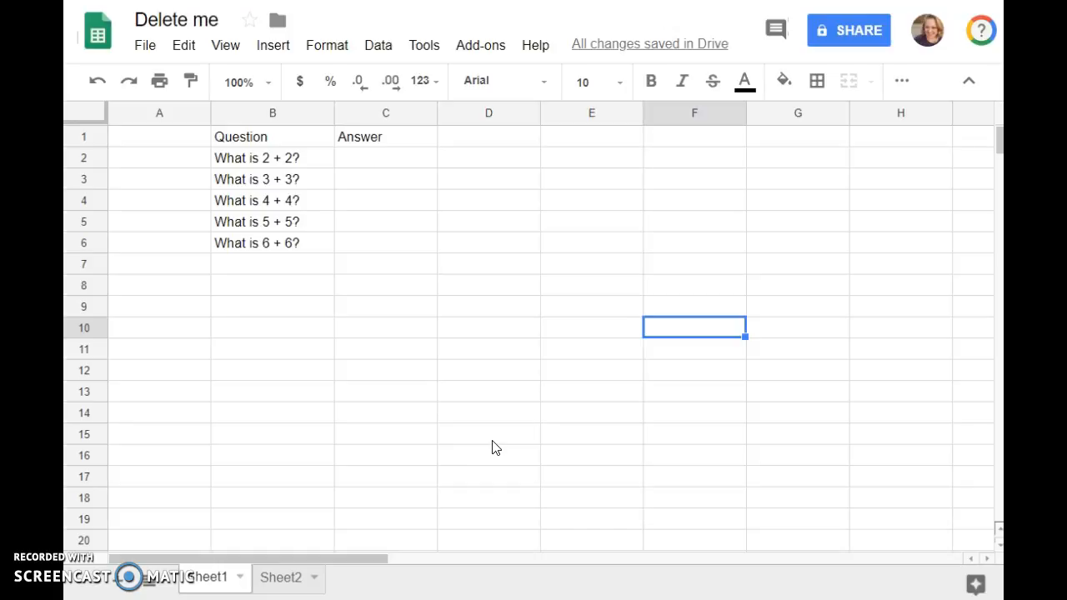
# Create a conditional formatting rule for cell C2 that uses the condition "Is equal to"
pyautogui.click(395, 163)
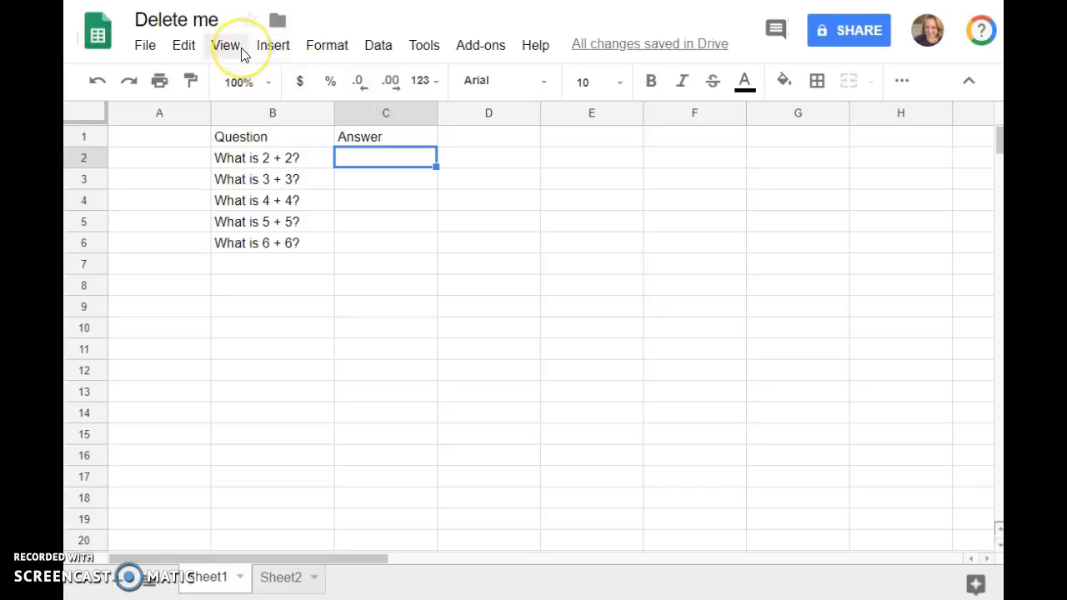
pyautogui.click(311, 47)
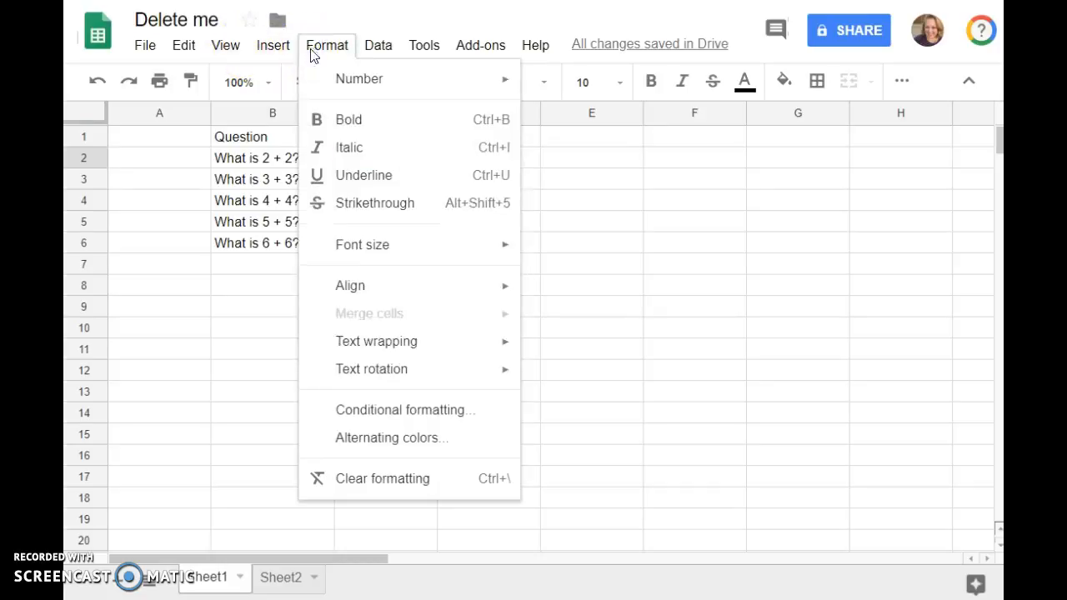
pyautogui.click(362, 409)
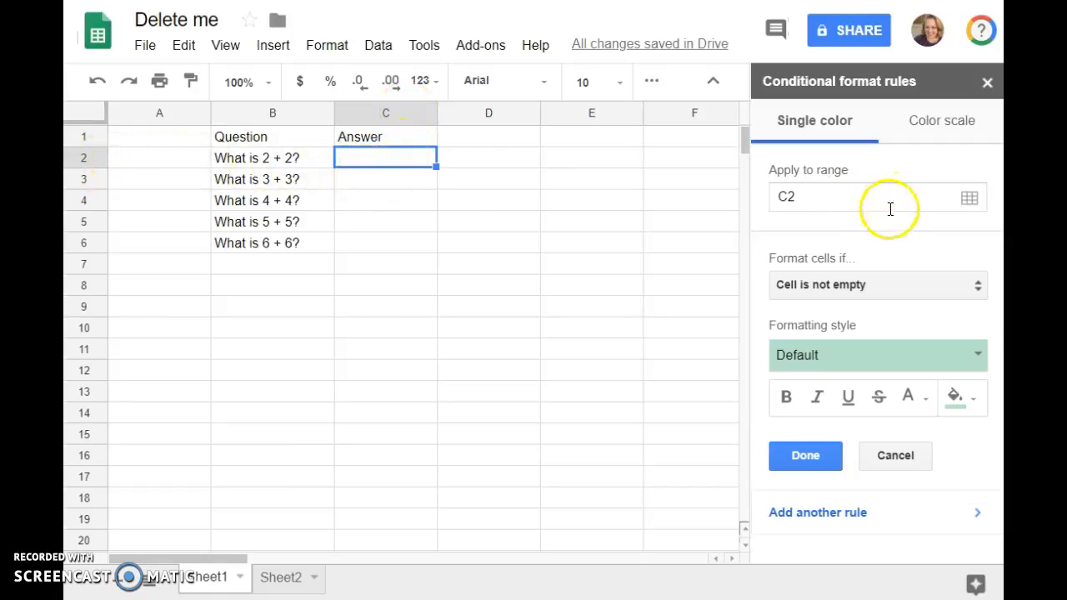
pyautogui.click(876, 287)
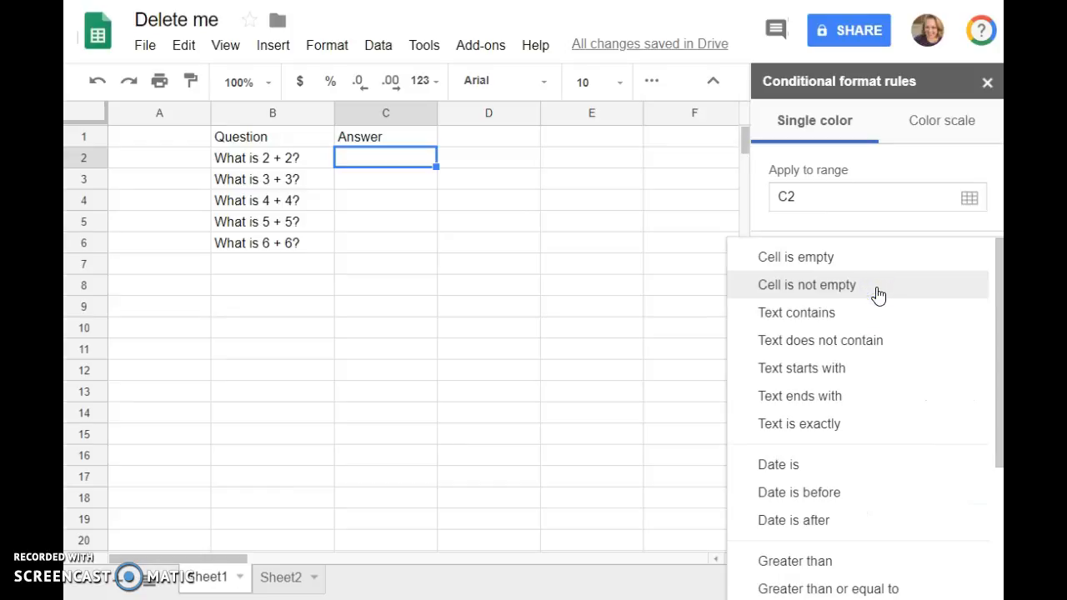
pyautogui.scroll(-1, 879, 295)
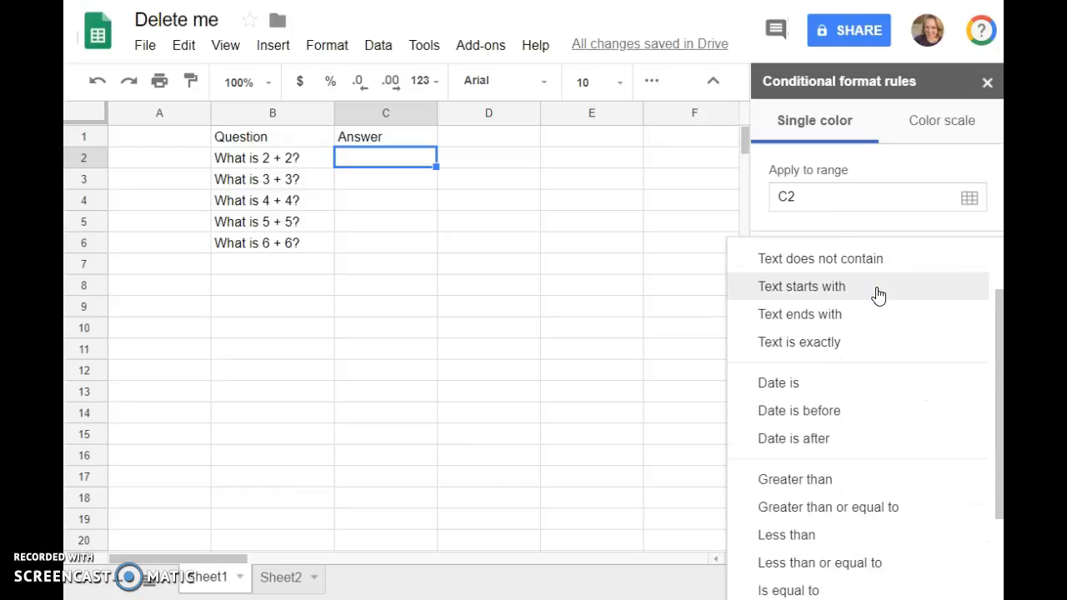
pyautogui.scroll(-1, 879, 295)
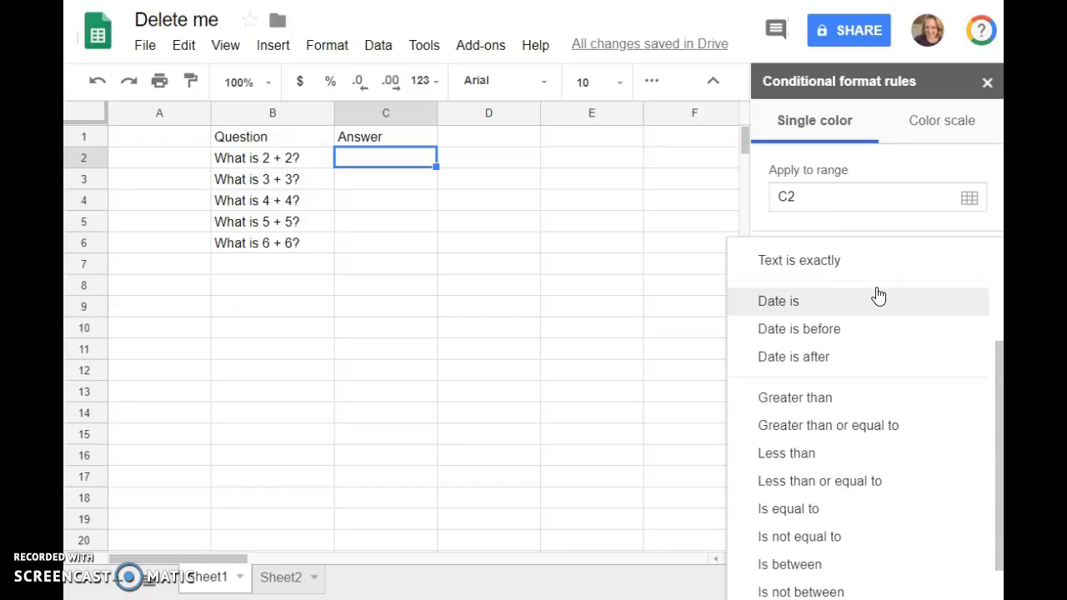
pyautogui.scroll(-1, 878, 295)
pyautogui.click(809, 458)
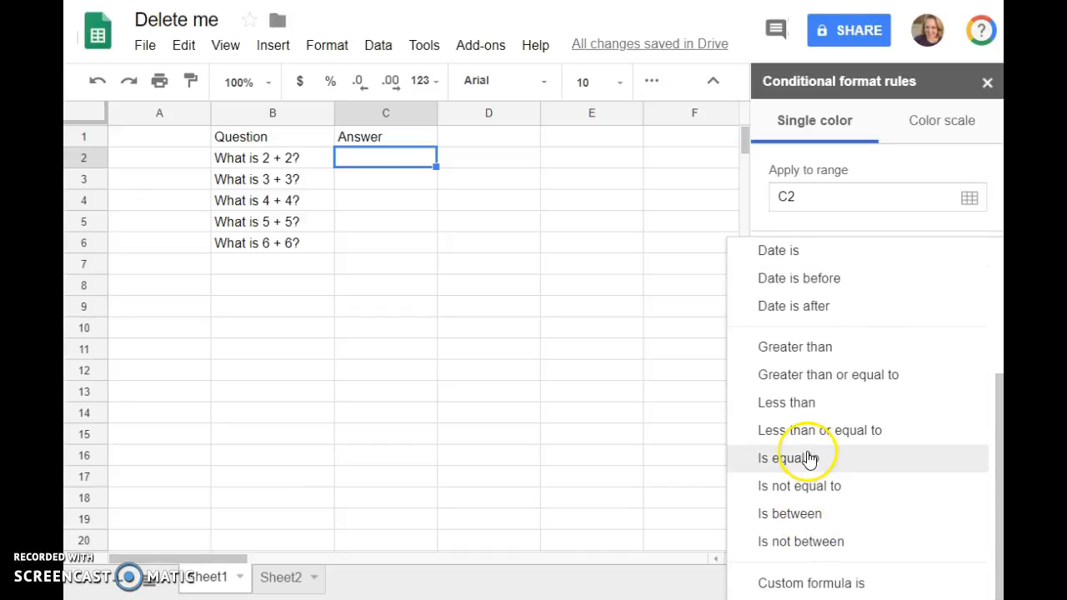
pyautogui.click(869, 290)
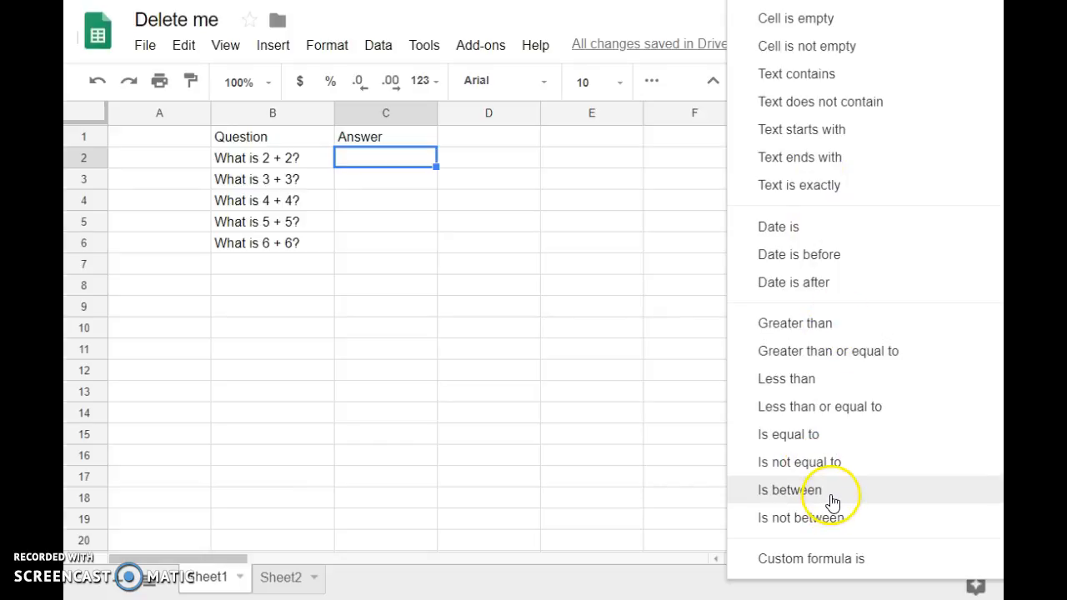
pyautogui.click(833, 442)
# Set the rule's comparison value to 4, choose a purple fill, and save the rule
pyautogui.click(821, 323)
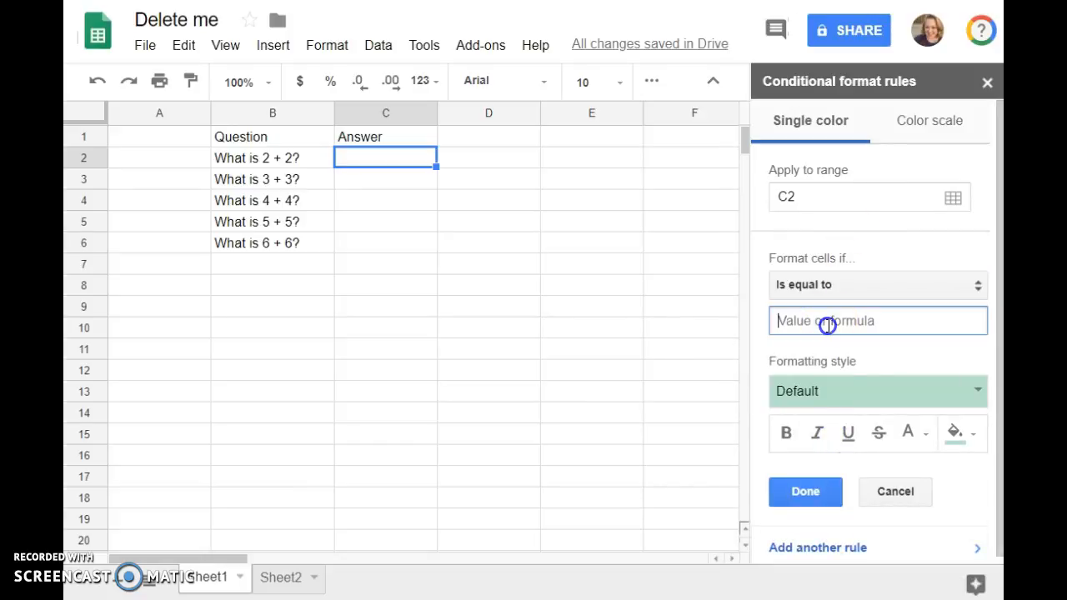
pyautogui.write('4')
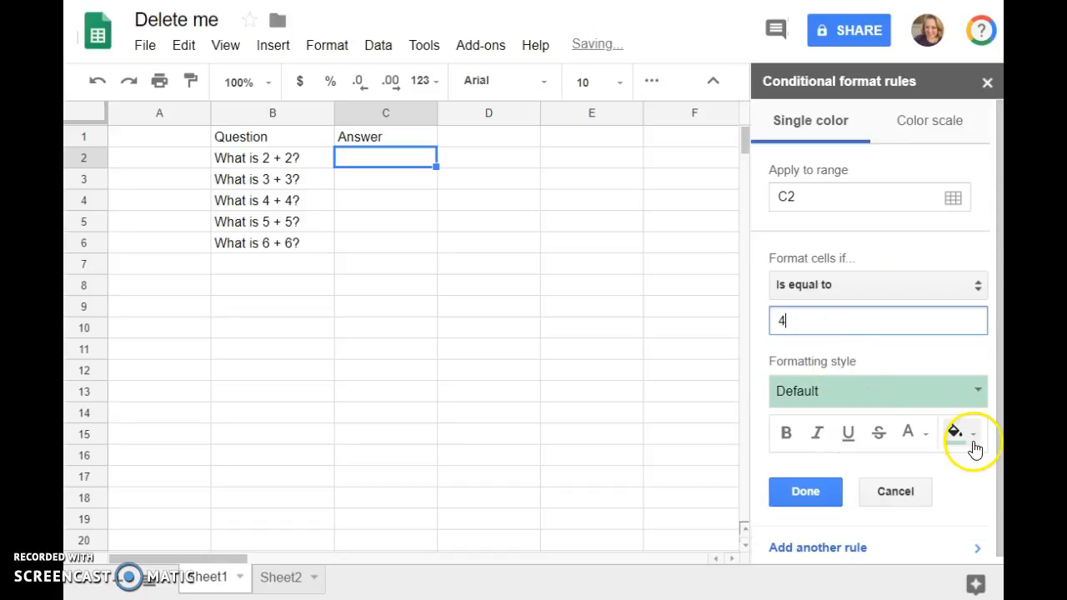
pyautogui.click(972, 440)
pyautogui.click(938, 225)
pyautogui.click(807, 492)
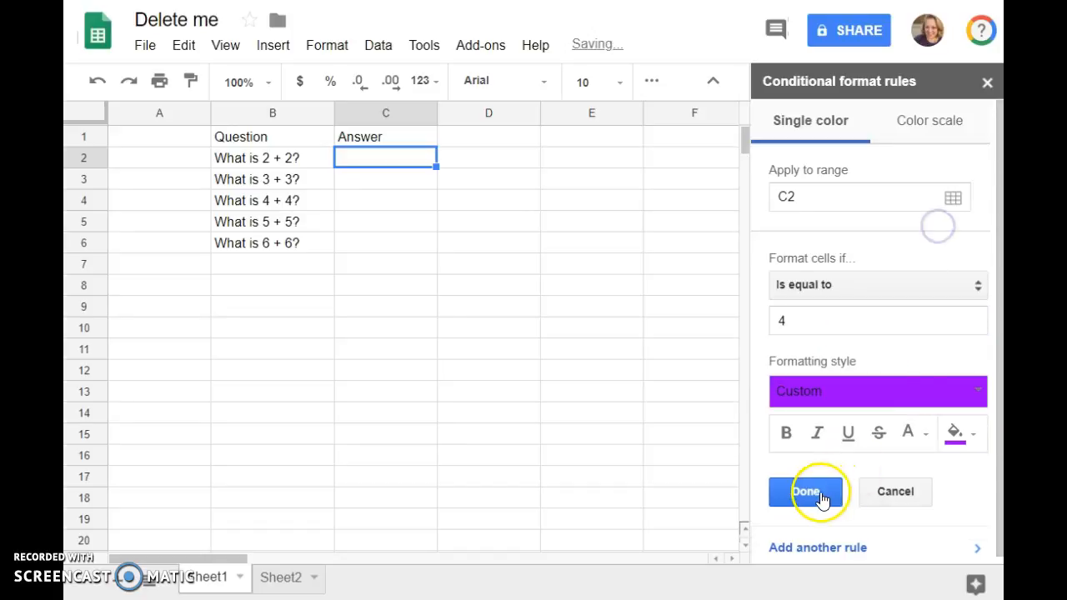
# Enter 4 in cell C2 to test the formatting for a correct answer
pyautogui.click(397, 165)
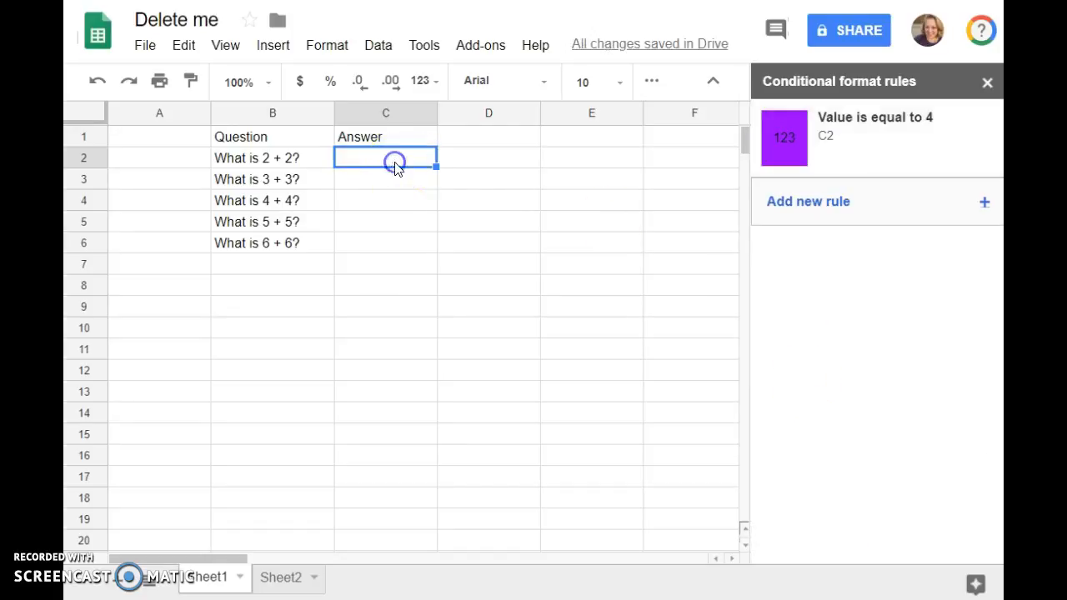
pyautogui.write('4')
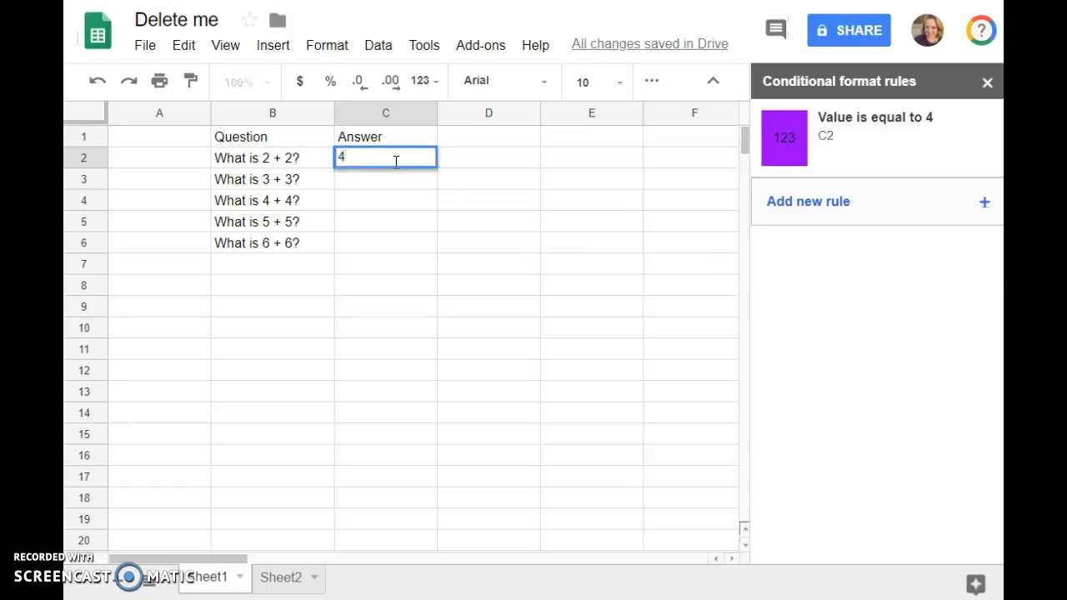
pyautogui.press('Return')
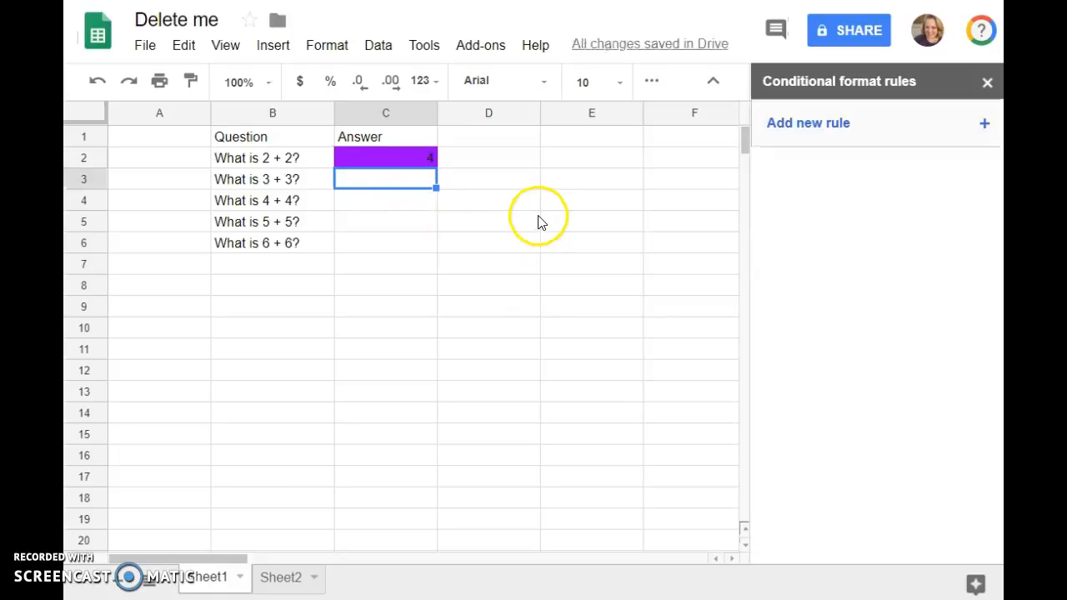
# Replace the answer in cell C2 with 5 to test a wrong answer
pyautogui.click(408, 159)
pyautogui.press('Delete')
pyautogui.write('5')
pyautogui.click(407, 200)
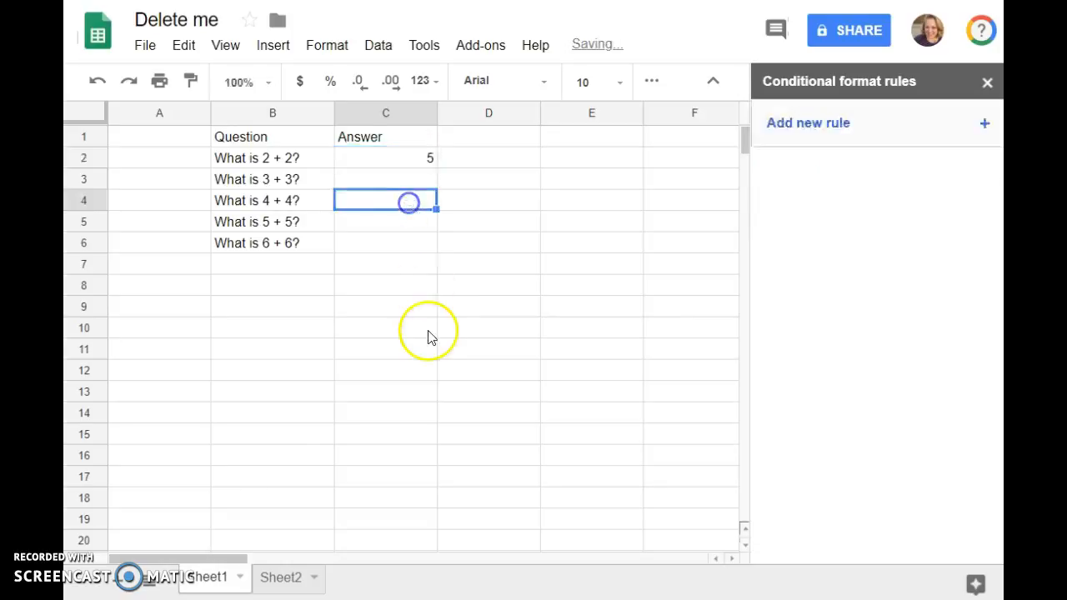
# Clear the test answer 5 from cell C2
pyautogui.click(403, 158)
pyautogui.press('Delete')
pyautogui.click(406, 180)
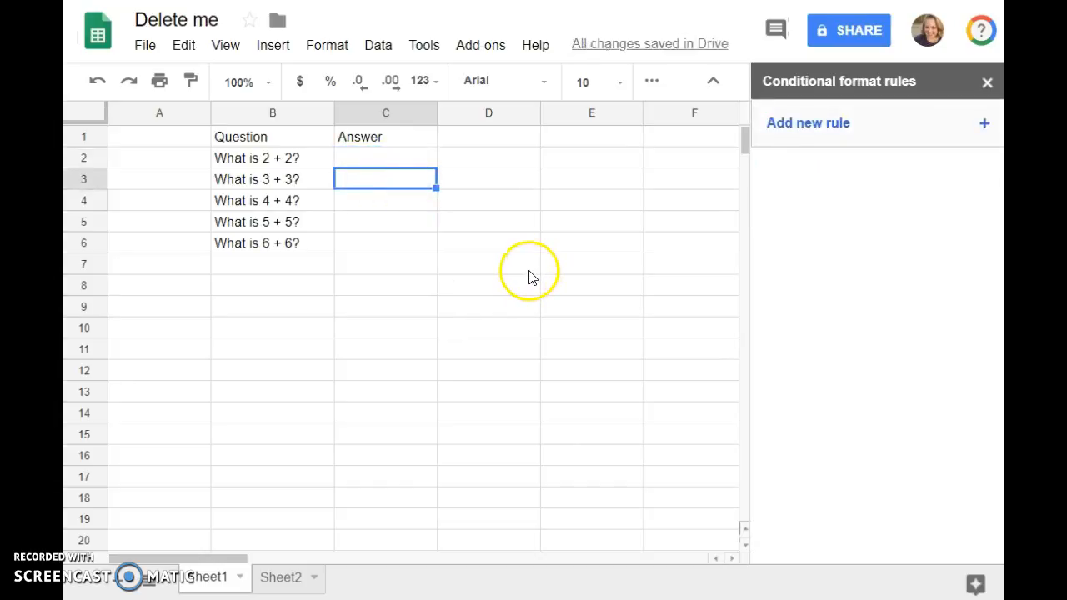
# Add a second conditional formatting rule for cell C2 with the condition "Is not equal to" and the value 4
pyautogui.click(428, 155)
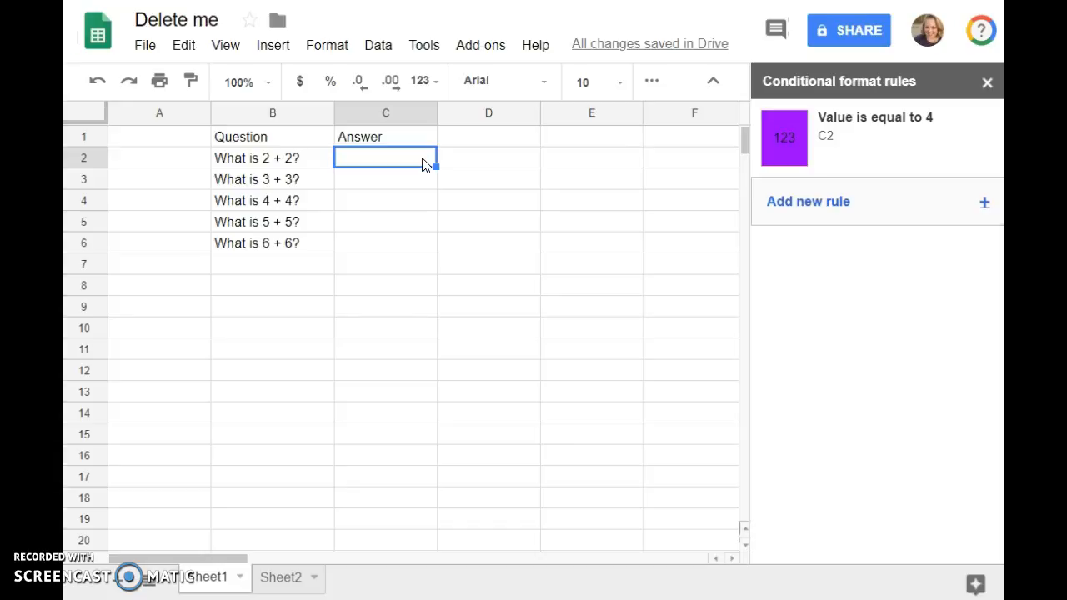
pyautogui.click(842, 136)
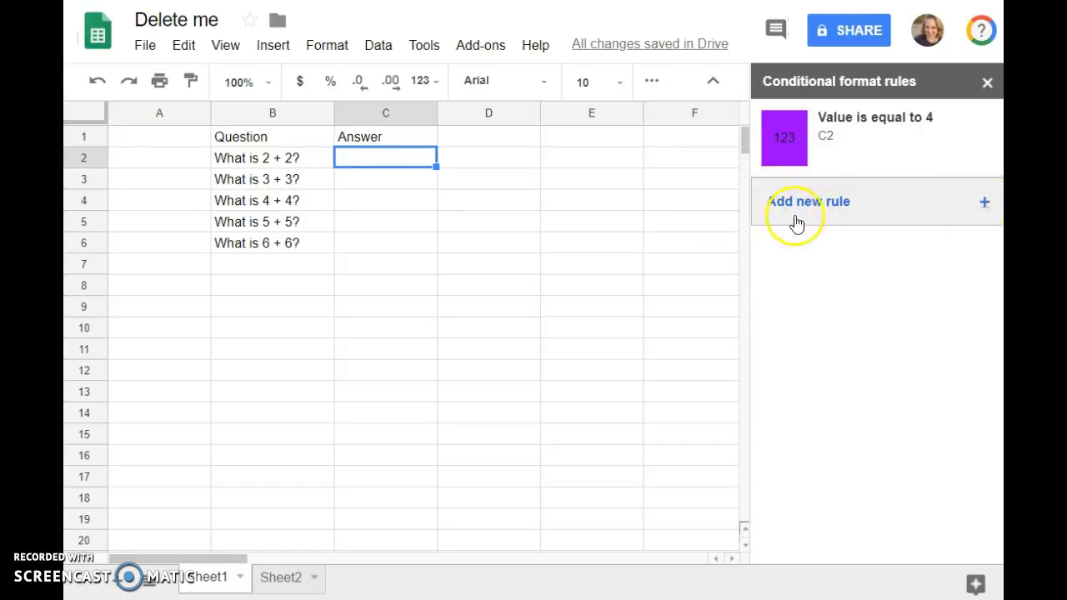
pyautogui.click(986, 204)
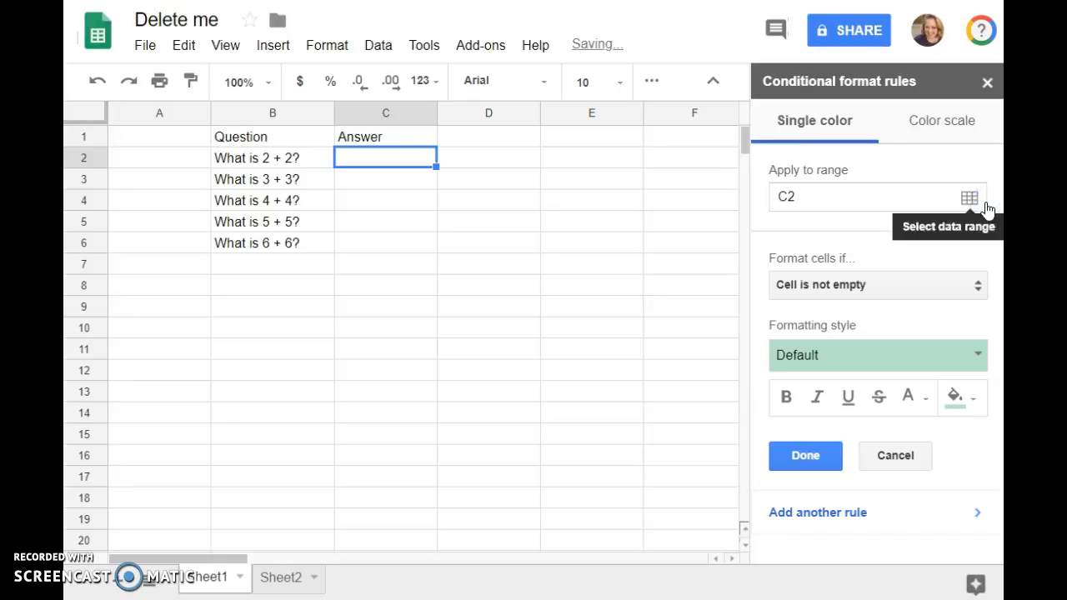
pyautogui.click(842, 284)
pyautogui.scroll(-3, 857, 355)
pyautogui.click(820, 483)
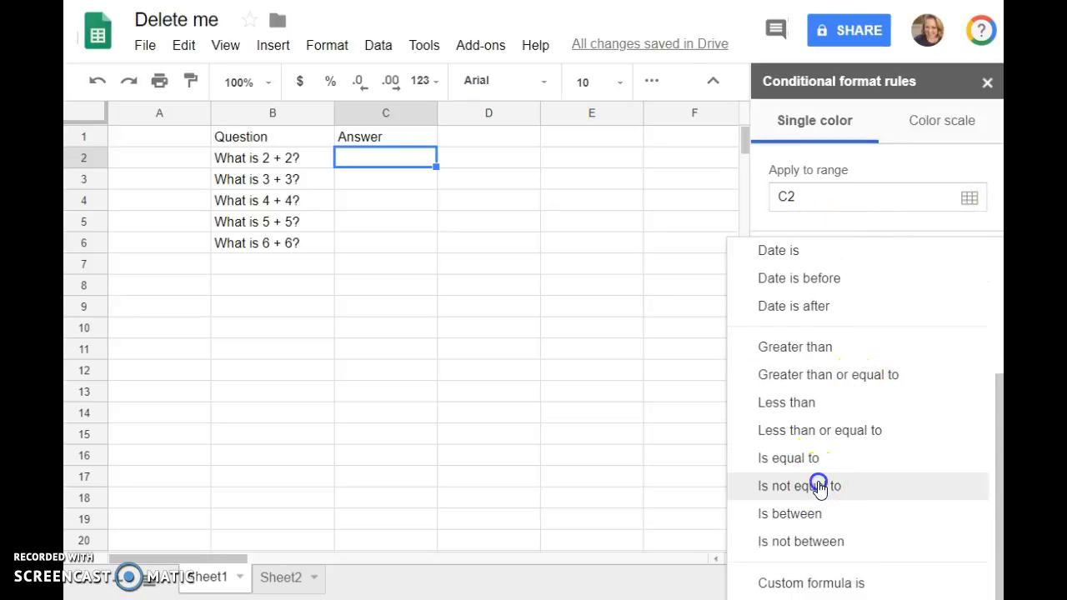
pyautogui.click(858, 322)
pyautogui.write('4')
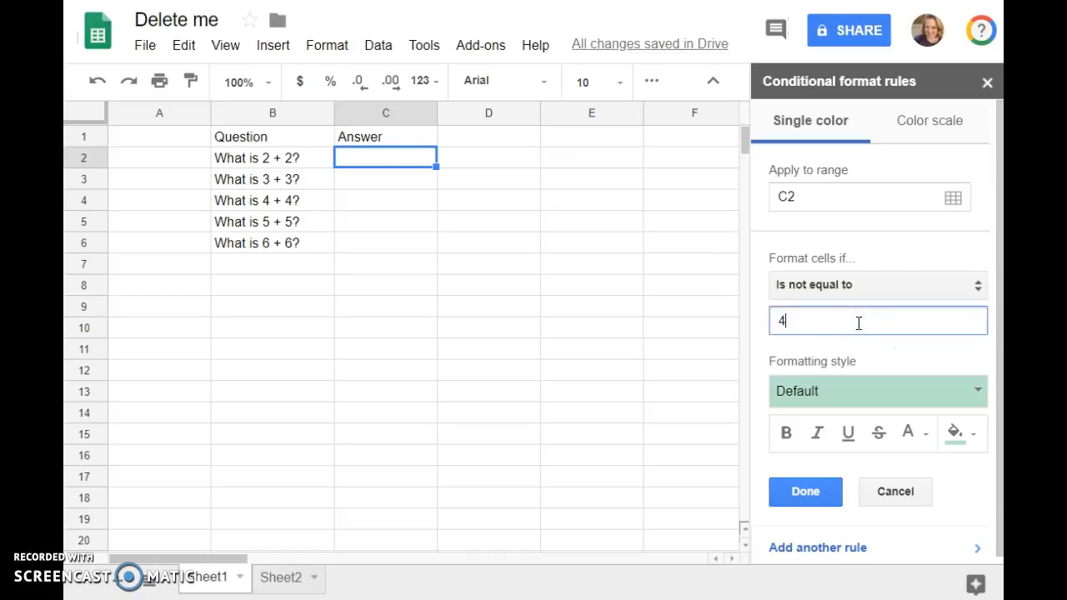
# Give the "Is not equal to" rule a bright blue fill and save it
pyautogui.click(954, 432)
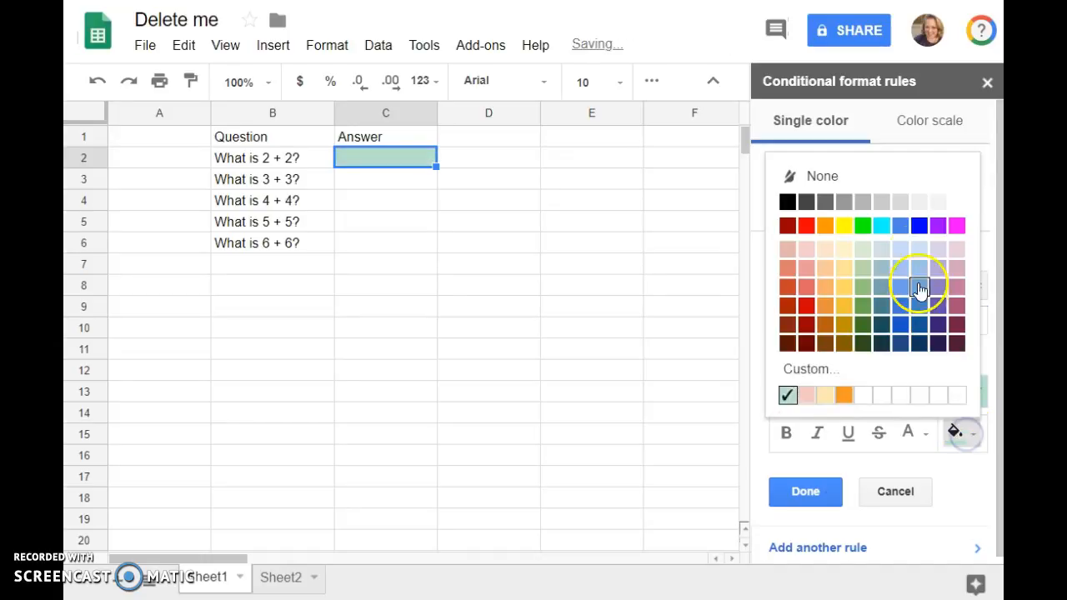
pyautogui.click(916, 228)
pyautogui.click(819, 488)
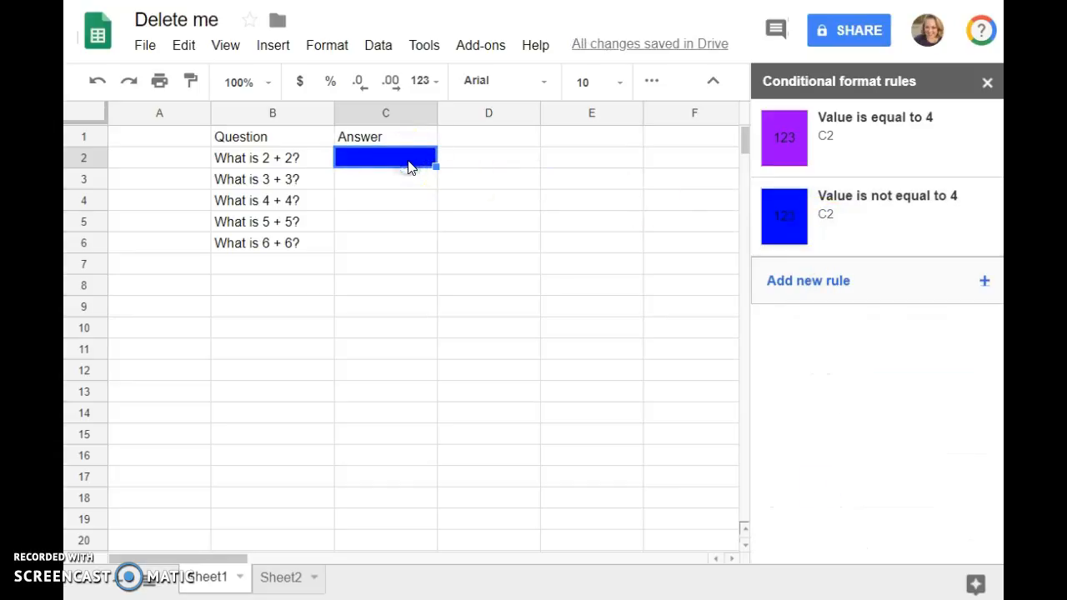
# Enter 4 in cell C2 to test both formatting rules together
pyautogui.click(473, 215)
pyautogui.click(415, 166)
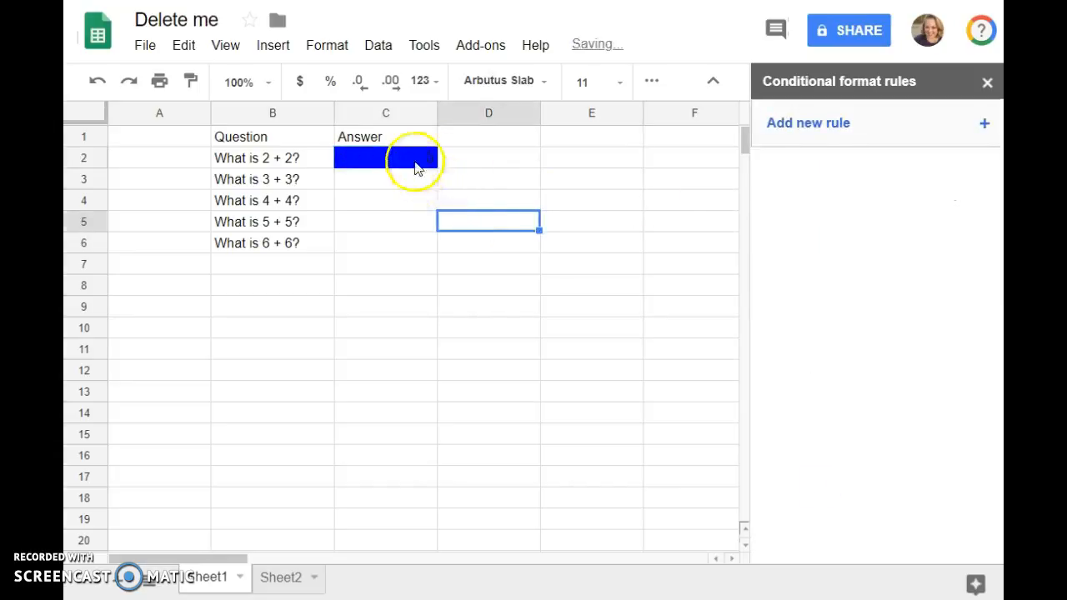
pyautogui.write('4')
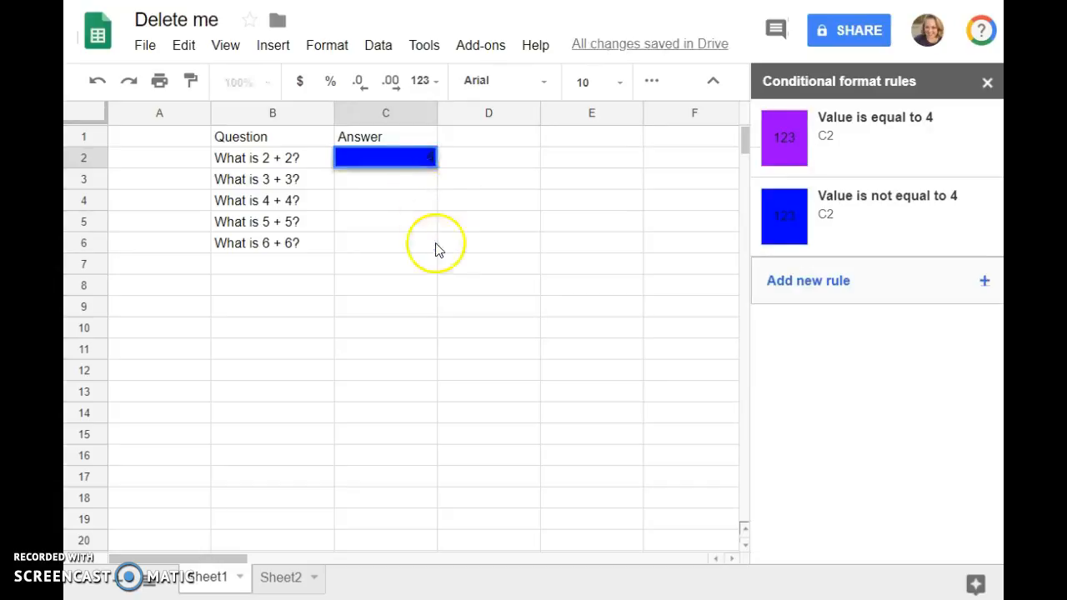
pyautogui.click(433, 243)
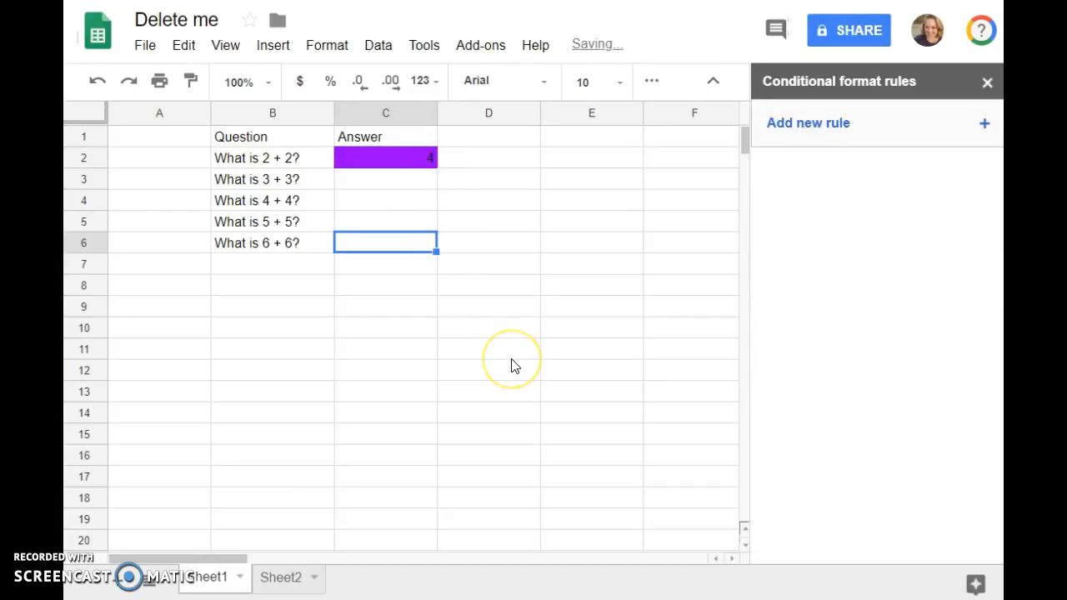
# Delete the test answer 4 from cell C2, leaving the cell empty
pyautogui.click(421, 165)
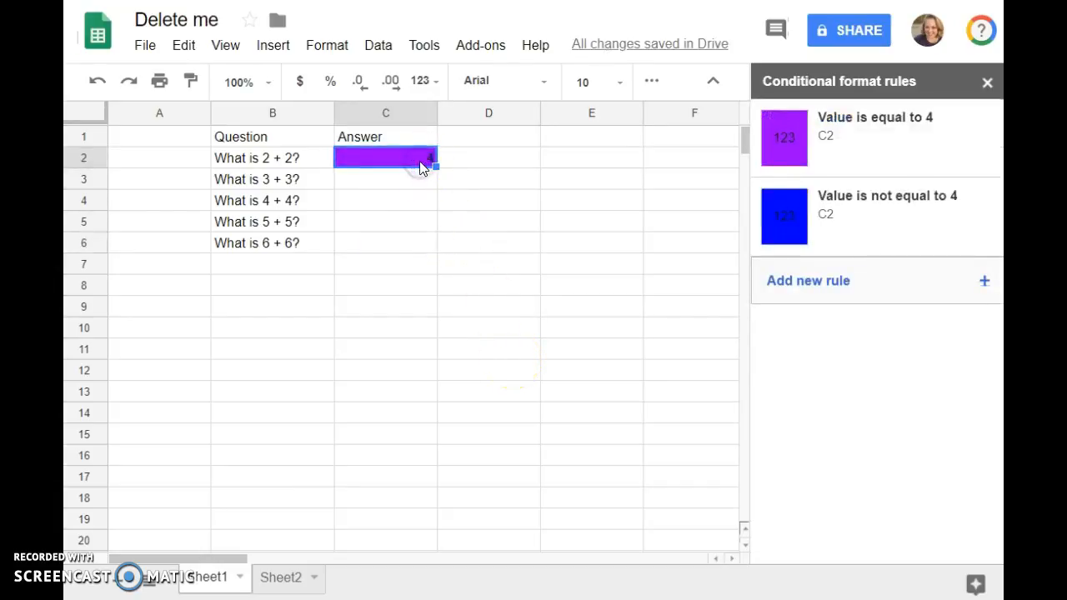
pyautogui.press('Delete')
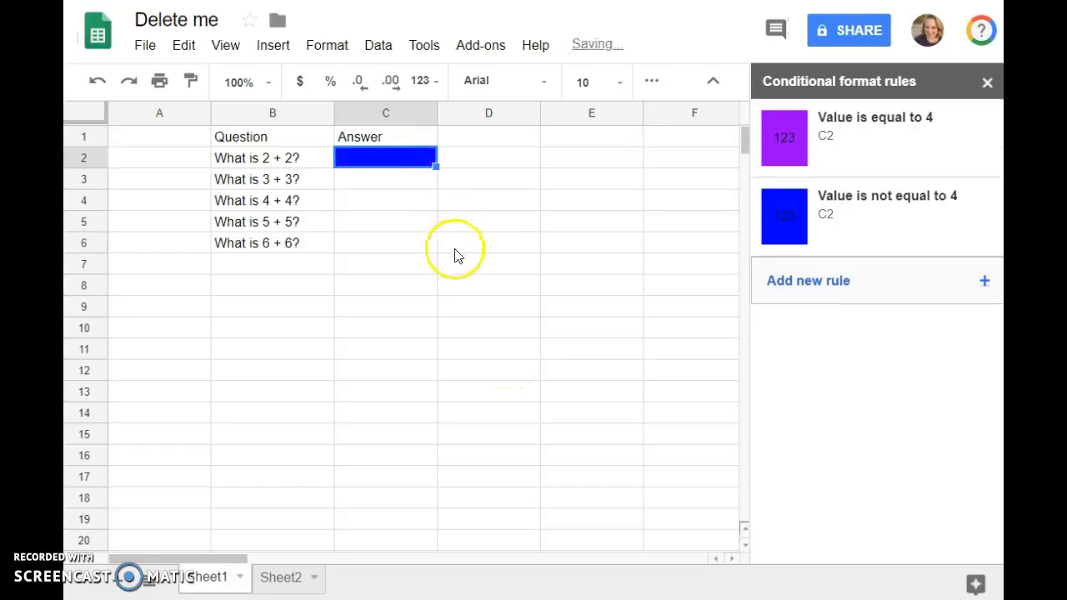
pyautogui.click(486, 272)
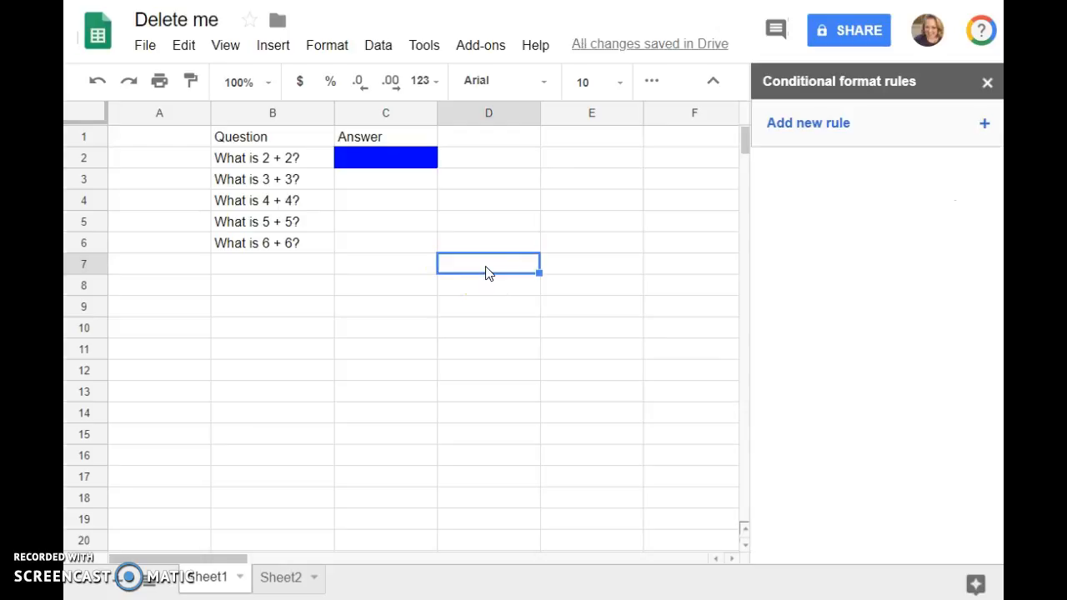
# Add a third conditional formatting rule for cell C2 with the condition "Cell is empty" and no fill colour
pyautogui.click(394, 160)
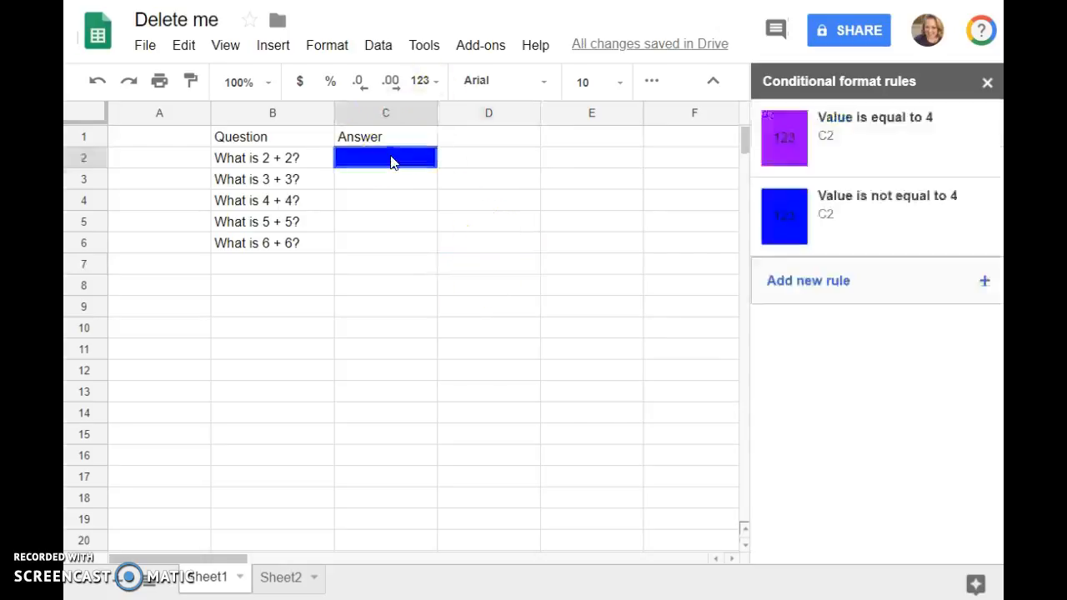
pyautogui.click(989, 286)
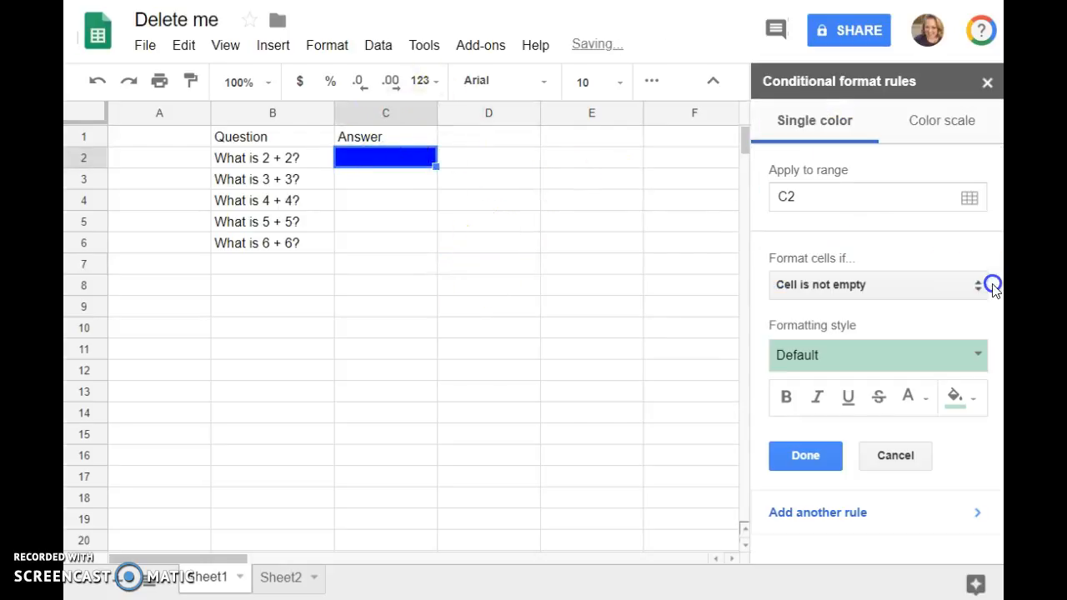
pyautogui.click(889, 286)
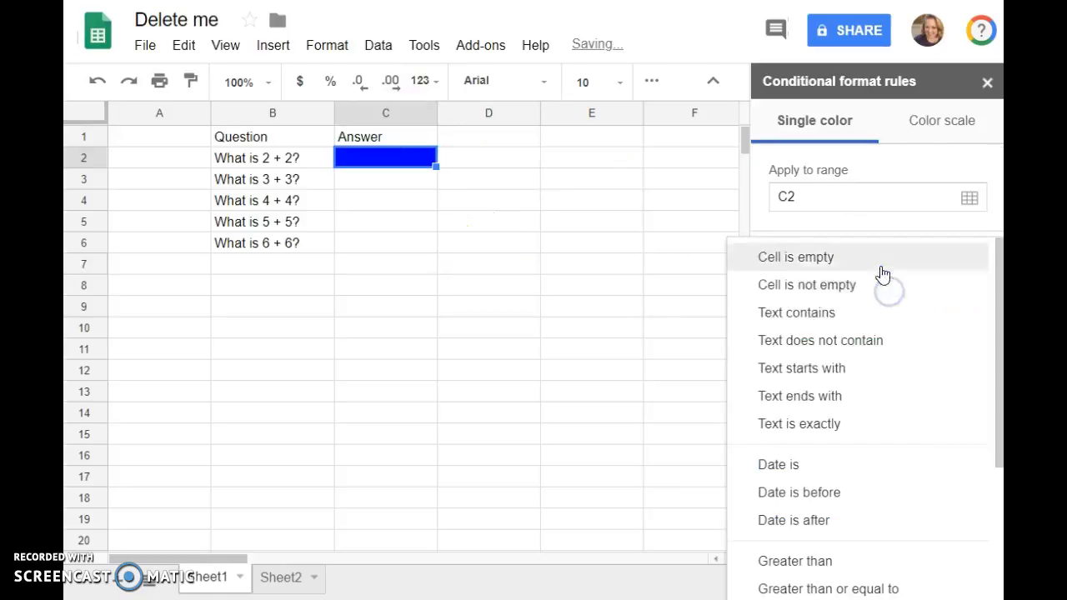
pyautogui.click(882, 267)
pyautogui.click(961, 398)
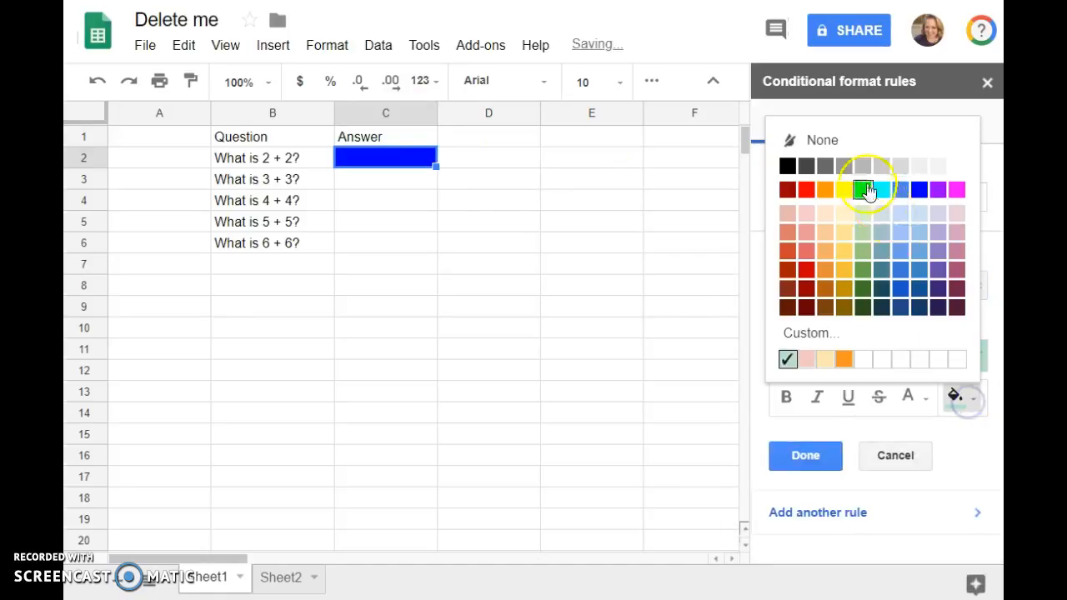
pyautogui.click(842, 141)
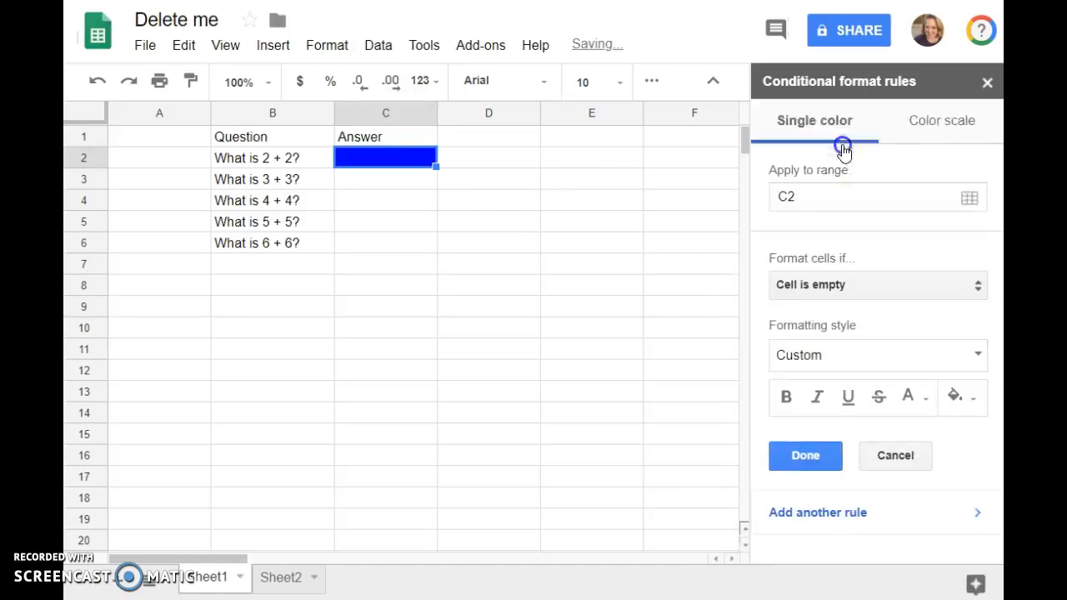
pyautogui.click(841, 459)
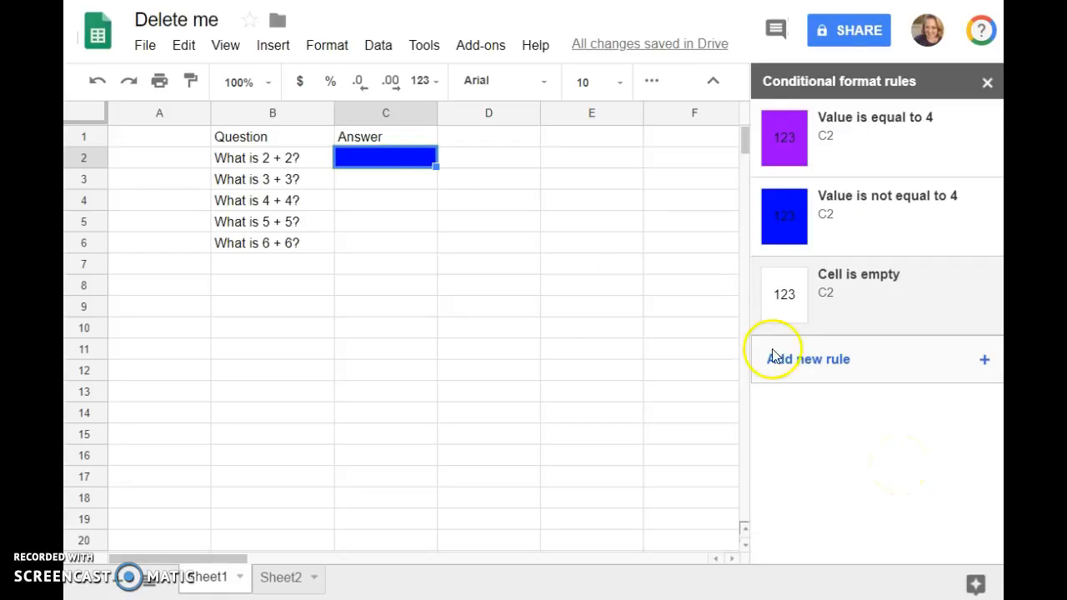
# Move the "Cell is empty" rule for cell C2 above the two value rules so it takes priority
pyautogui.click(417, 183)
pyautogui.click(421, 165)
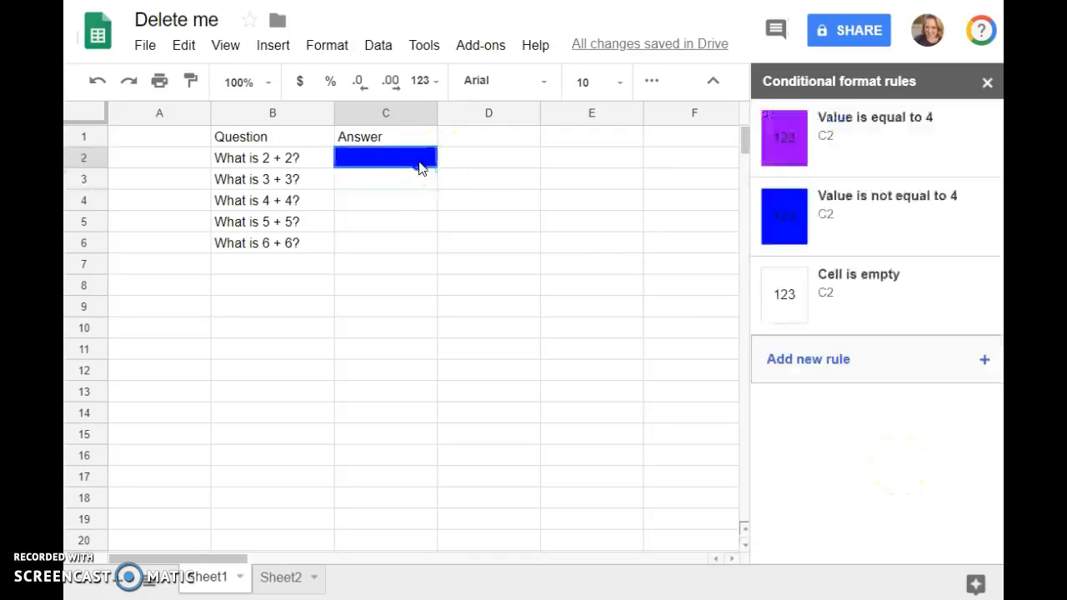
pyautogui.click(772, 267)
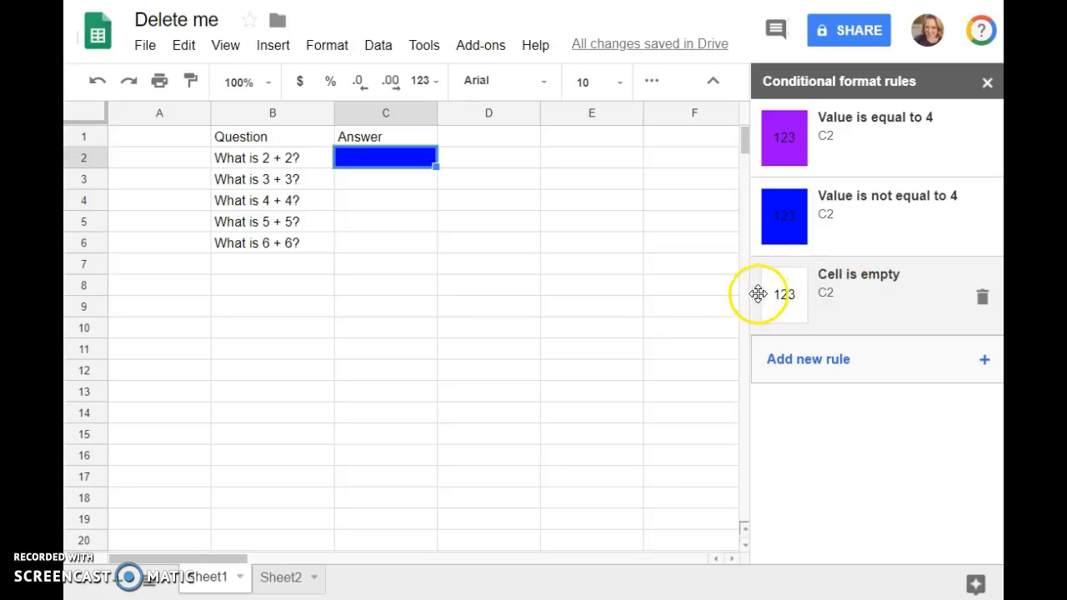
pyautogui.moveTo(759, 287); pyautogui.dragTo(769, 154)
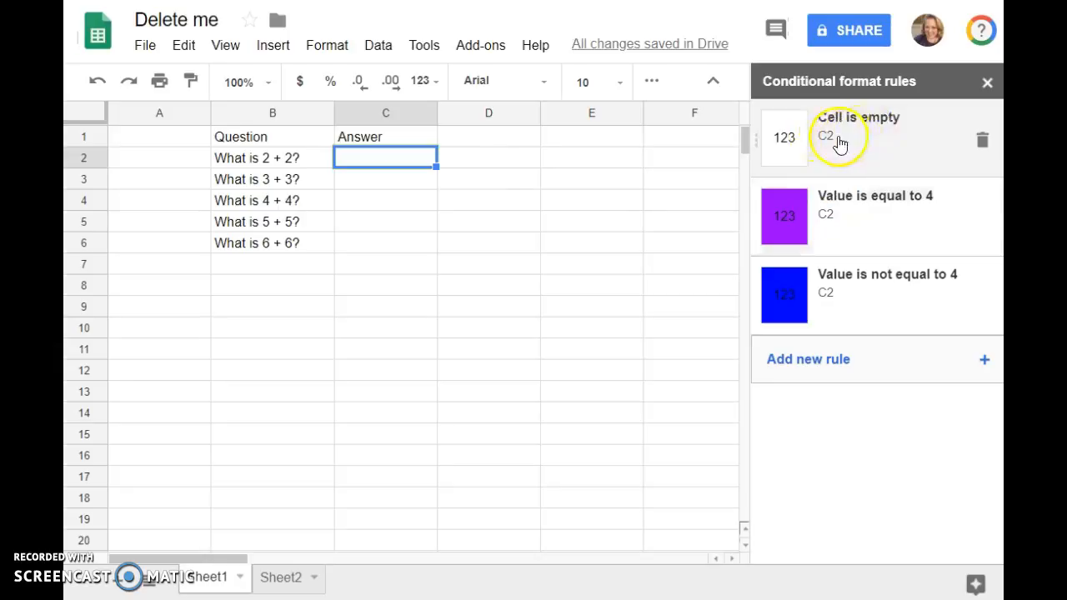
# Test the reordered rules by entering the correct answer 4 in cell C2 and replacing it with a wrong number
pyautogui.click(463, 200)
pyautogui.click(417, 158)
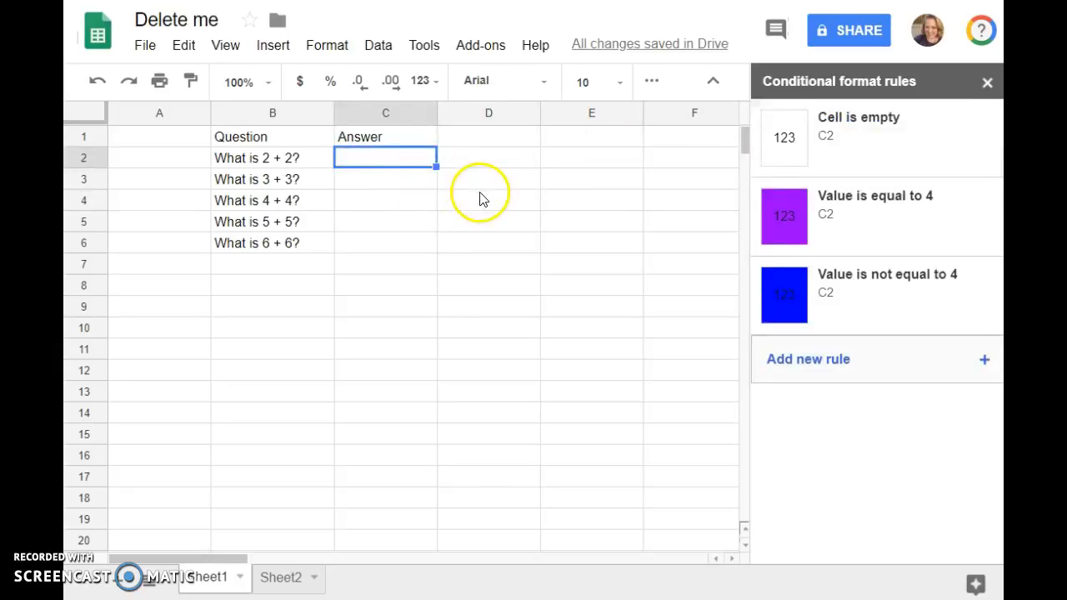
pyautogui.write('4')
pyautogui.click(443, 227)
pyautogui.click(389, 165)
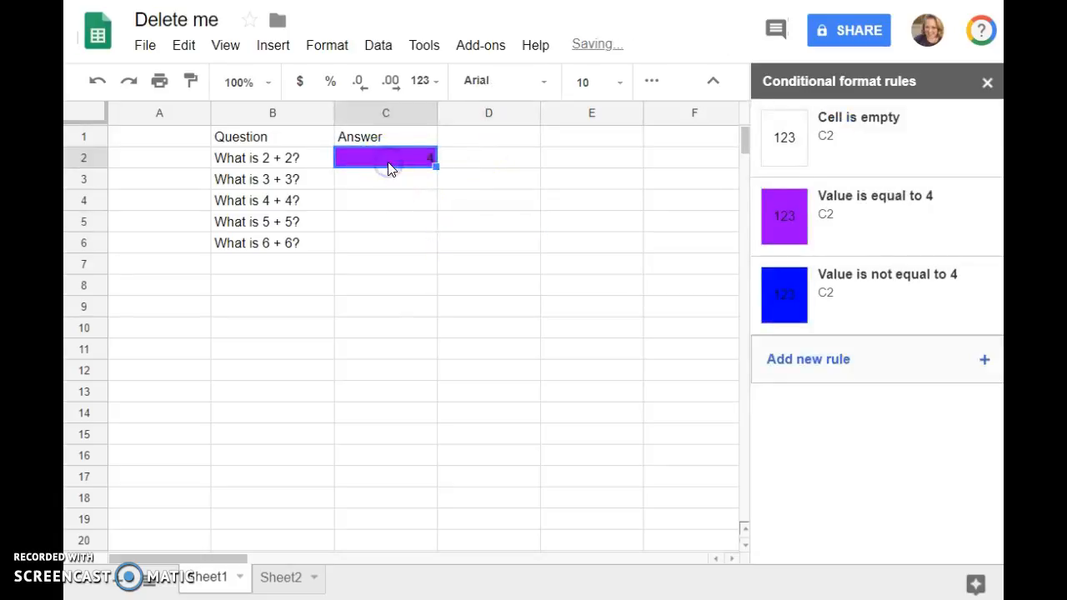
pyautogui.click(427, 223)
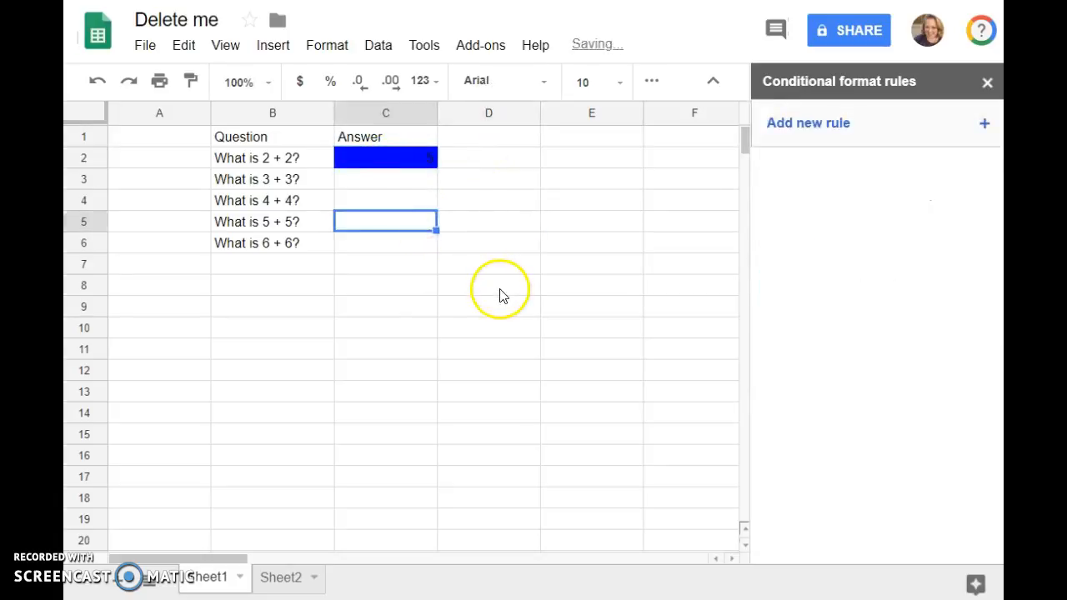
# Delete the wrong test answer from cell C2 to check the empty-cell rule
pyautogui.click(421, 161)
pyautogui.press('Delete')
pyautogui.click(443, 218)
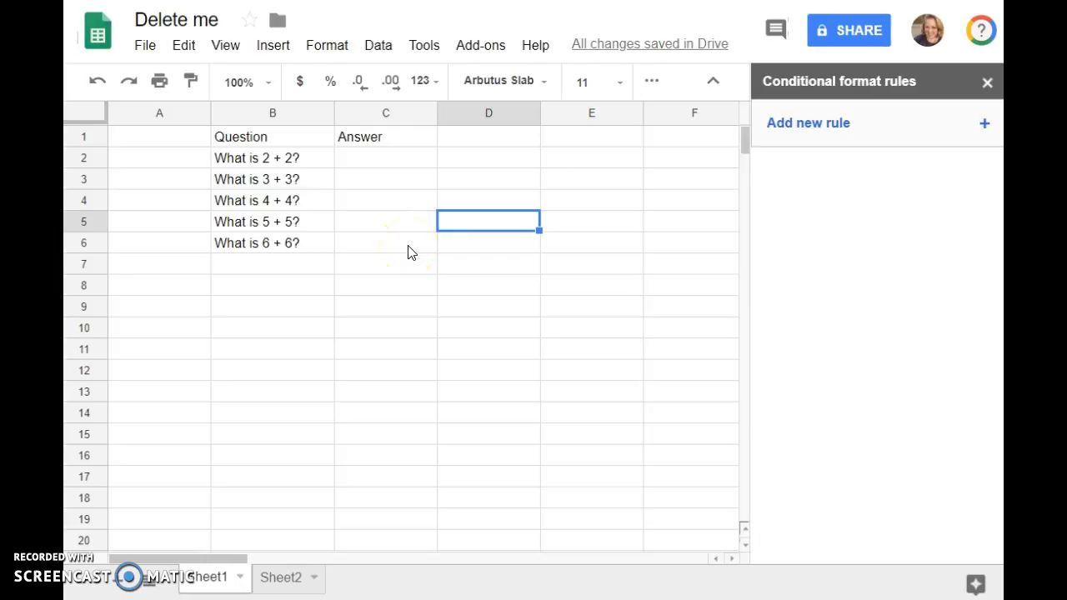
# Review the rules on cell C2 and open the adjacent cell D2 for editing
pyautogui.click(426, 164)
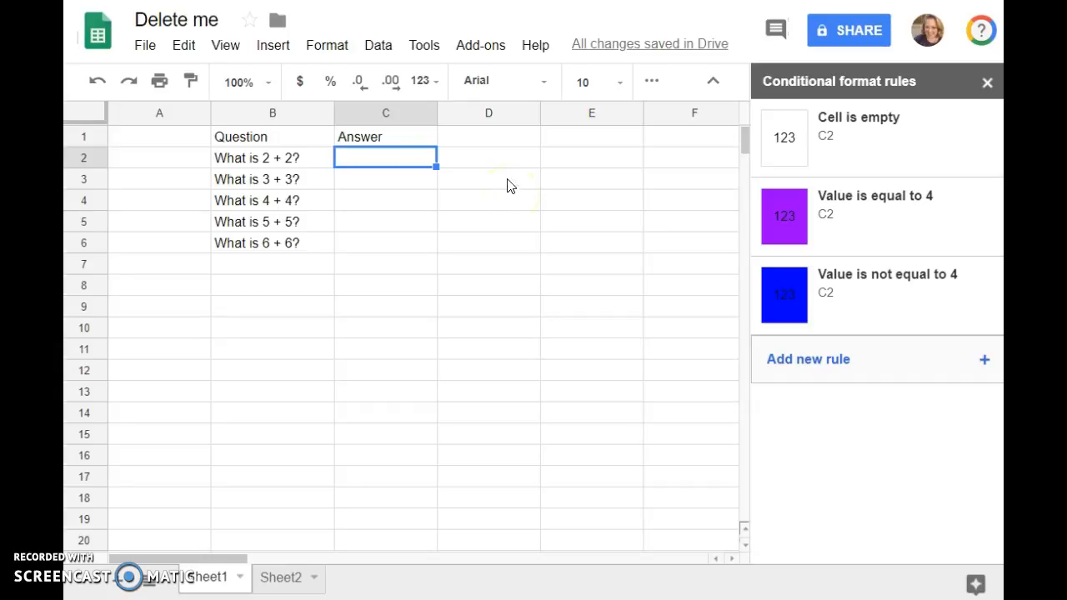
pyautogui.doubleClick(472, 160)
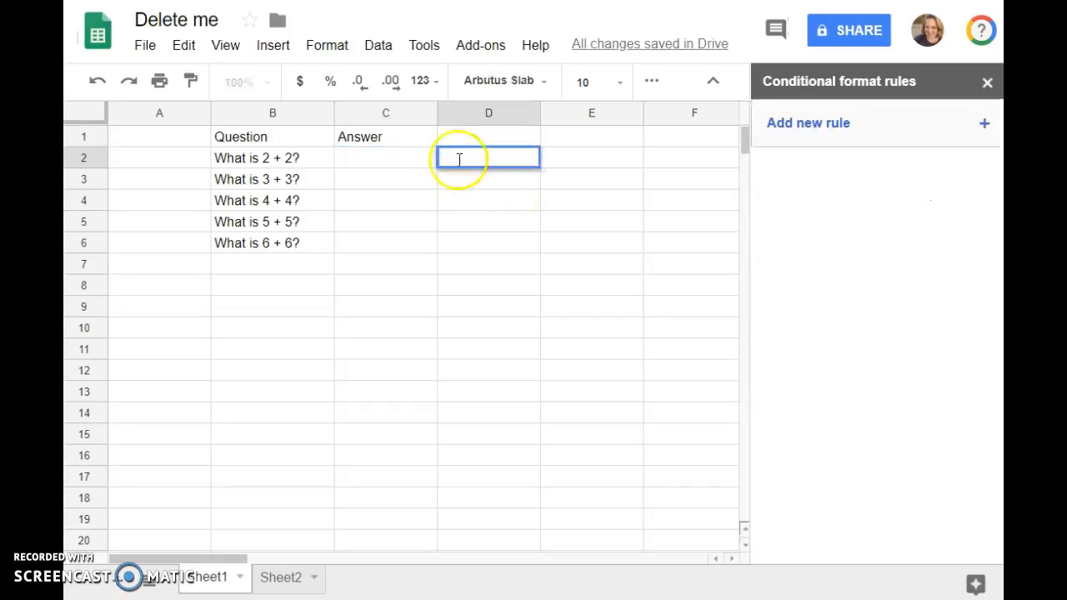